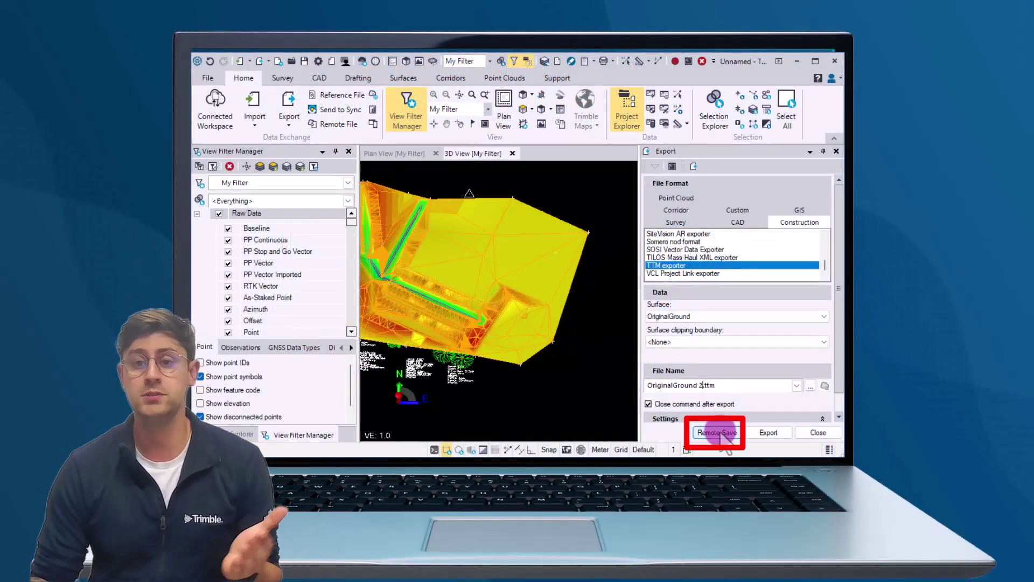
click(717, 433)
click(612, 271)
click(327, 198)
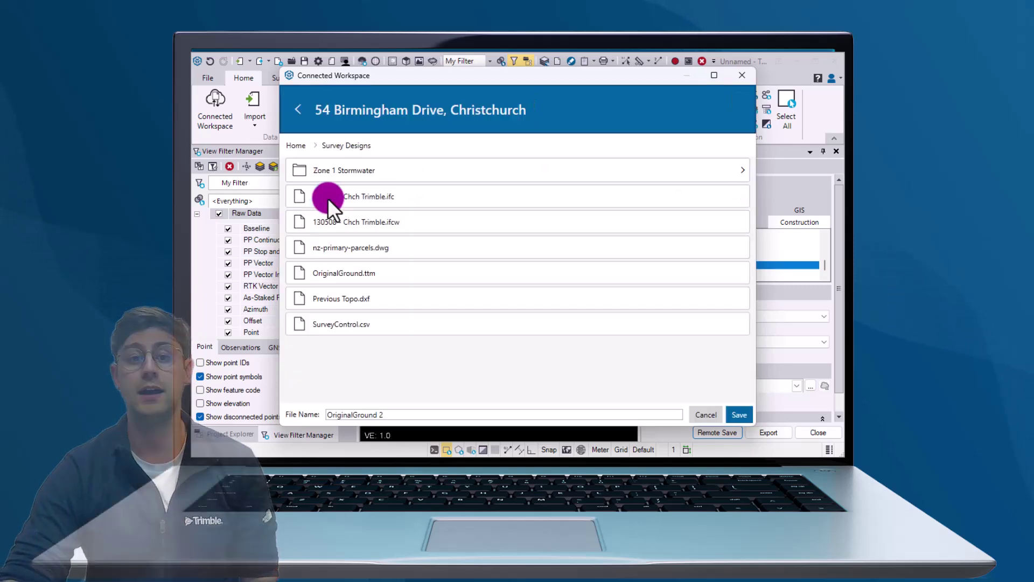
click(742, 412)
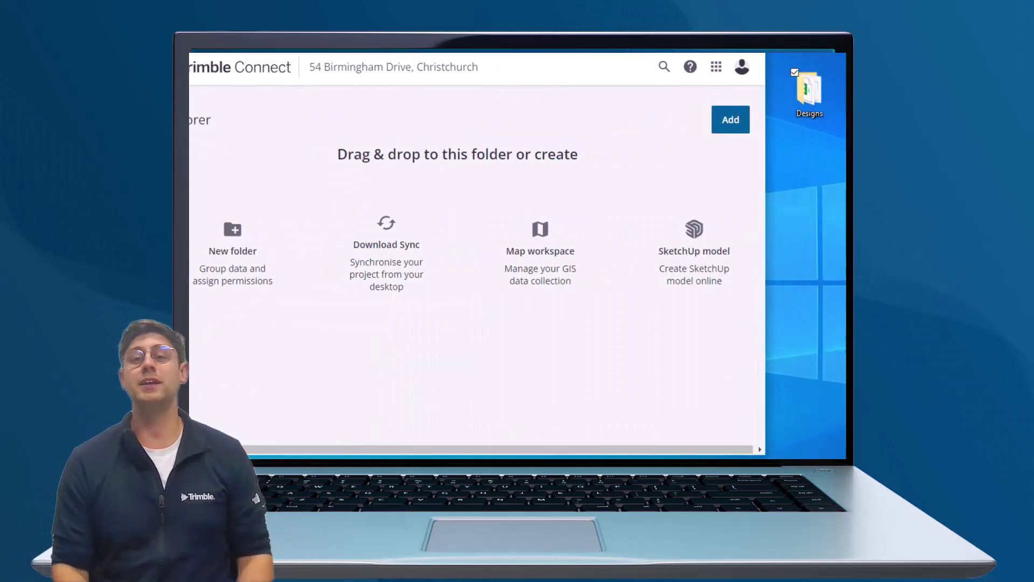
Step: Drag the five files from the desktop Designs folder into the Trimble Connect Explorer page
double_click(810, 93)
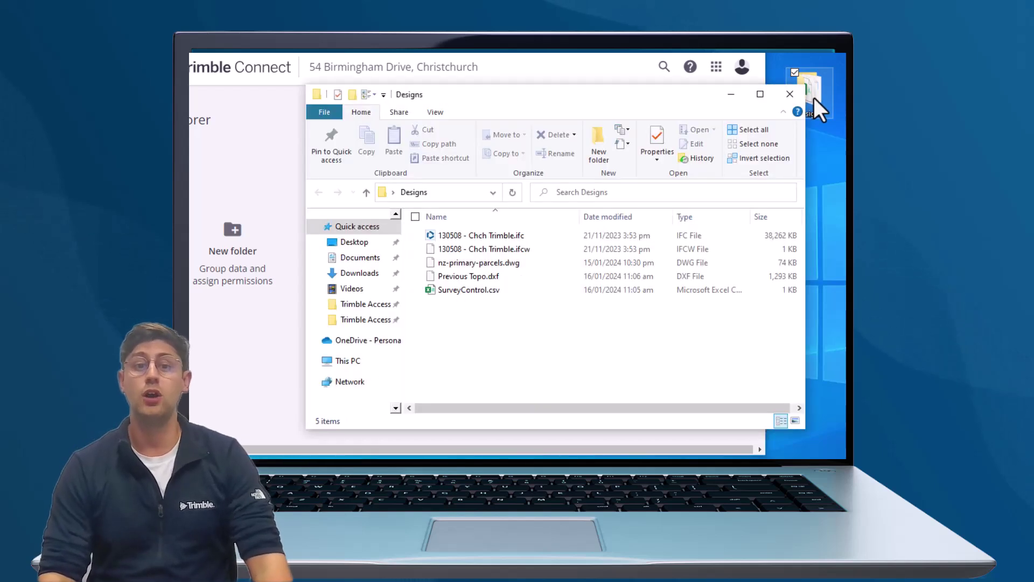
mouse_move(551, 333)
mouse_down()
mouse_move(508, 232)
mouse_move(267, 252)
mouse_up()
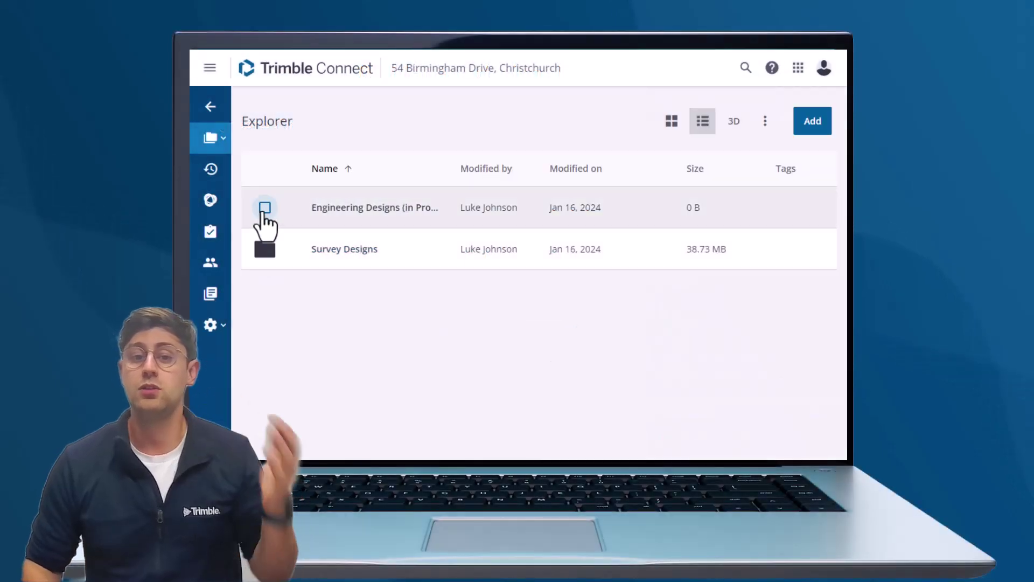
Step: Set Engineering Designs (in Progress) to No access for members, granting access to the Surveyors group
click(264, 209)
click(673, 225)
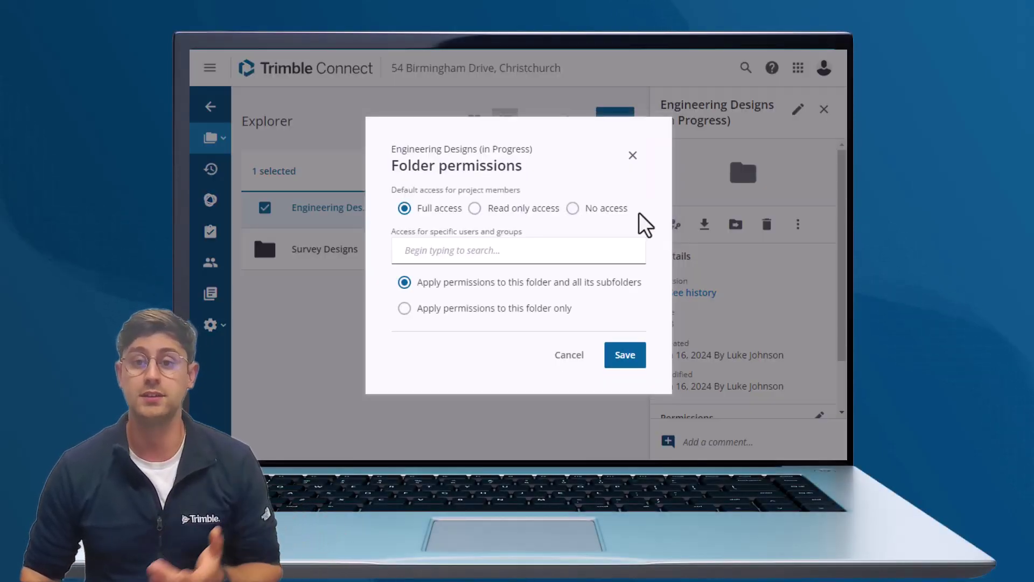
click(573, 208)
click(526, 250)
text(surv)
click(485, 286)
click(624, 390)
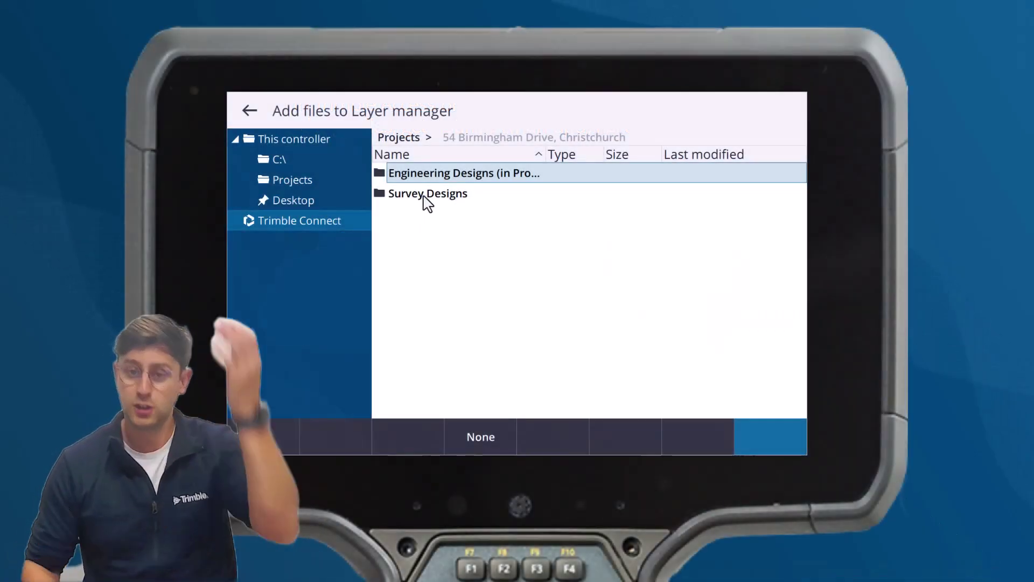
Step: Load nz-primary-parcels, 130508 - Chch Trimble, OriginalGround and Previous Topo from Survey Designs as layers
click(423, 195)
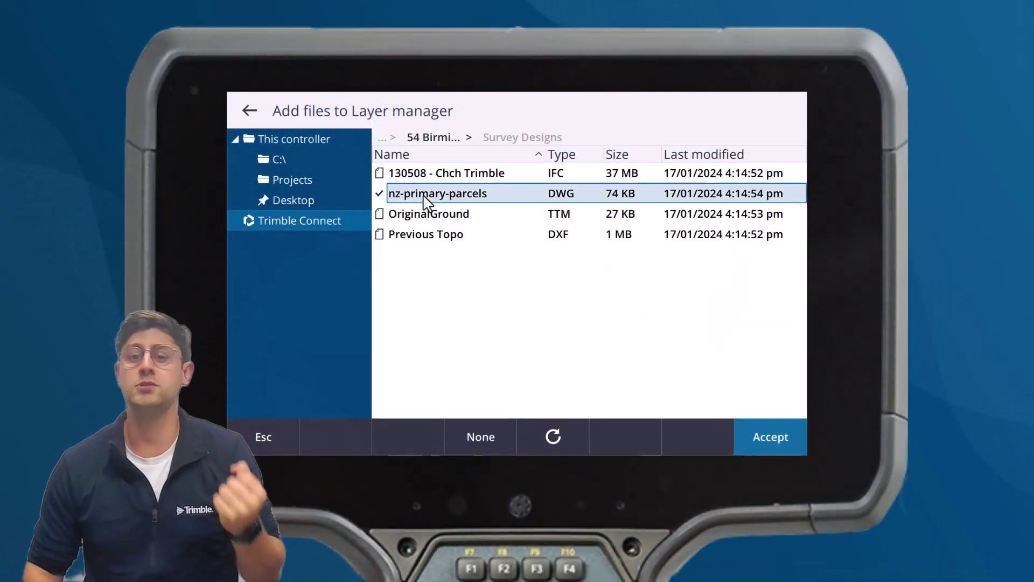
click(441, 175)
click(423, 215)
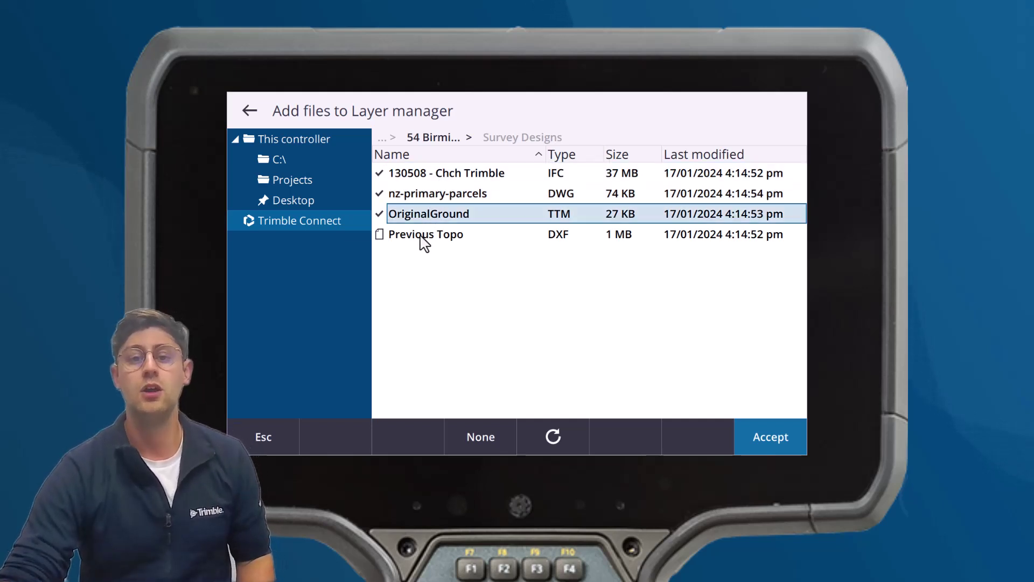
click(422, 236)
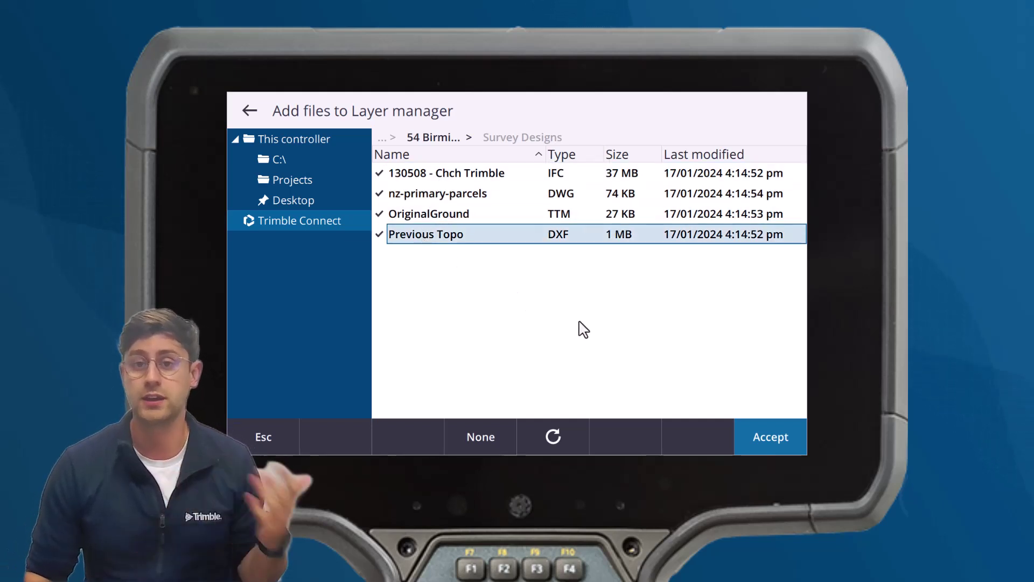
click(774, 439)
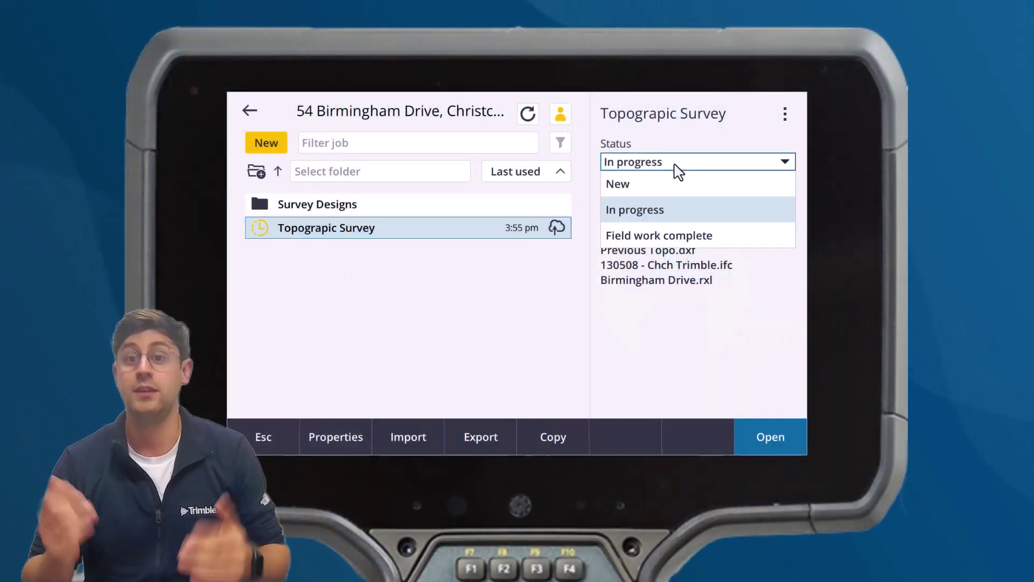
Step: Set the Topographic Survey job status to Field work complete and start adding an assignee
click(672, 235)
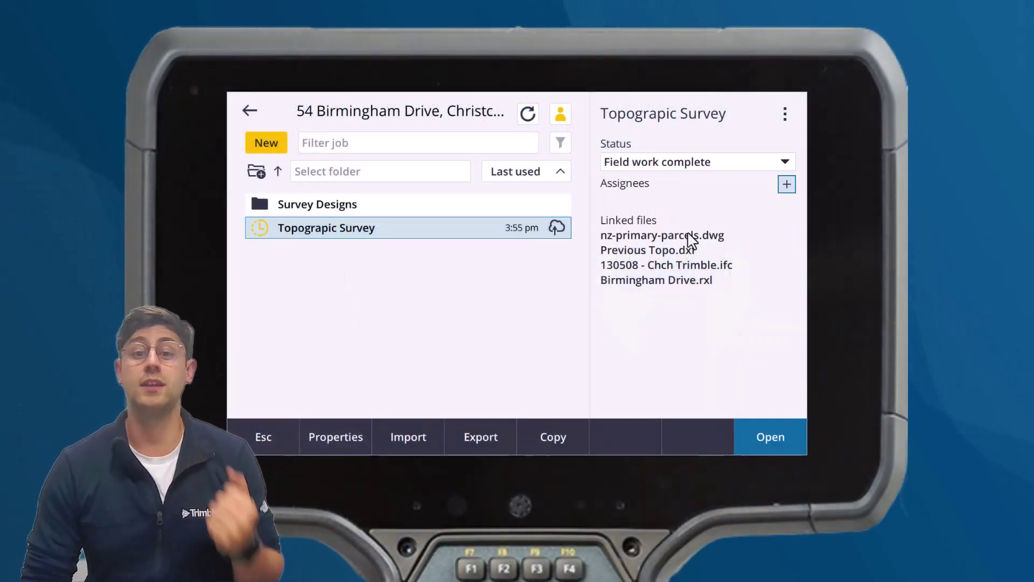
click(787, 184)
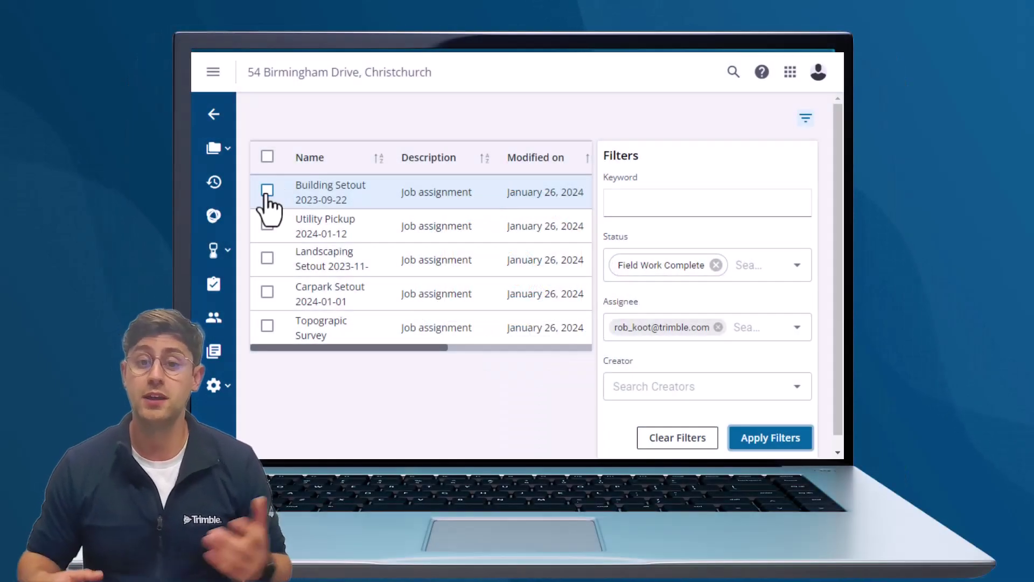
Step: Select Utility Pickup, landscaping setout, Carpark Setout and the topographic survey job, then download them
click(268, 190)
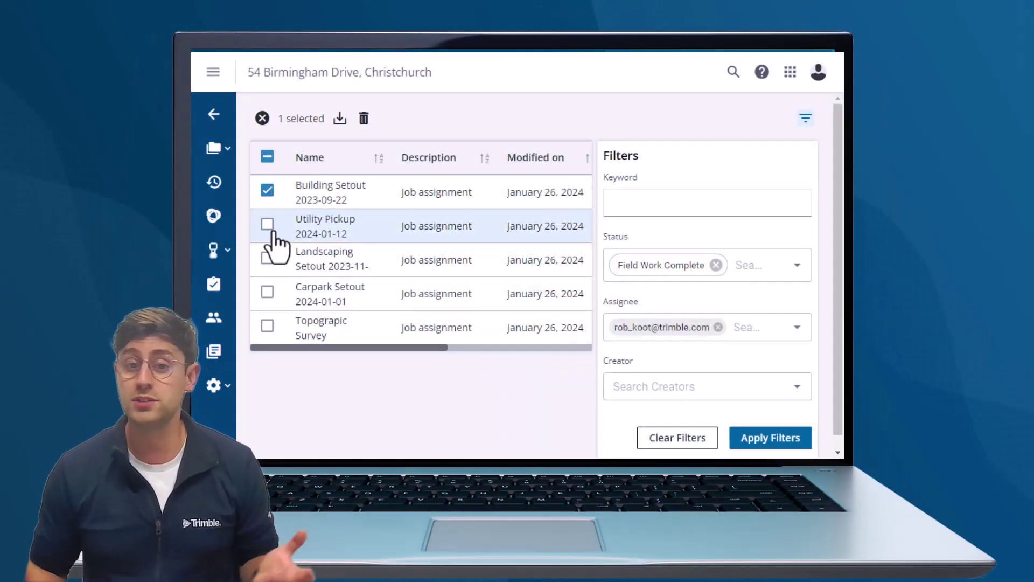
click(267, 225)
click(266, 259)
click(267, 292)
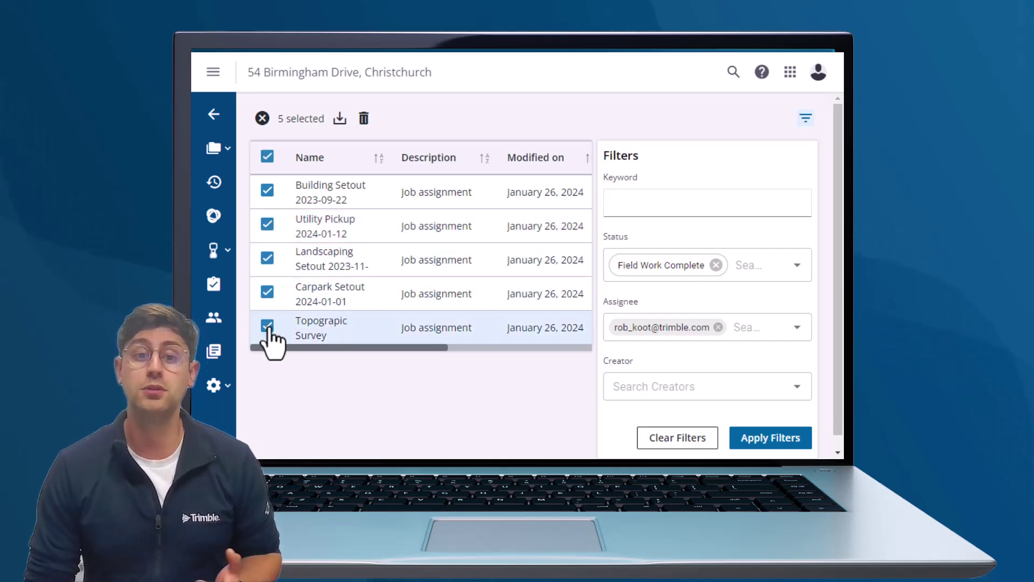
click(340, 119)
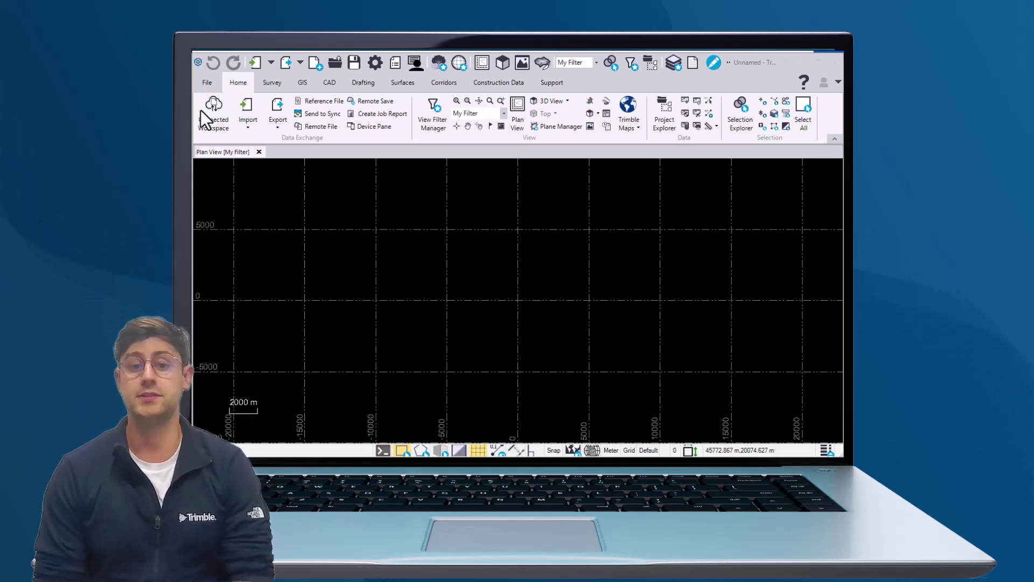
Step: Import the Birmingham carpark 2023-4-18 job from Connected Workspace
click(201, 111)
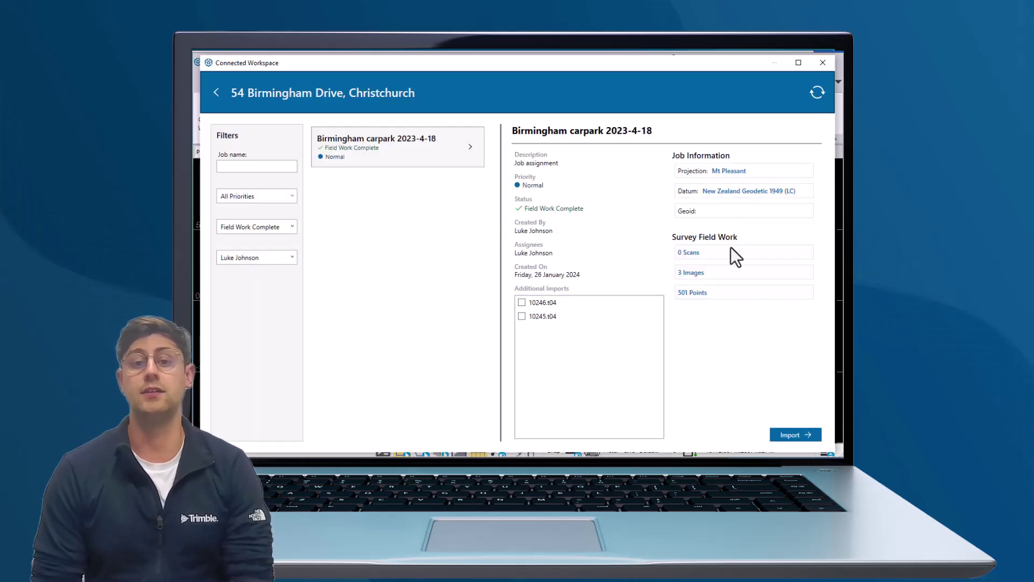
click(798, 436)
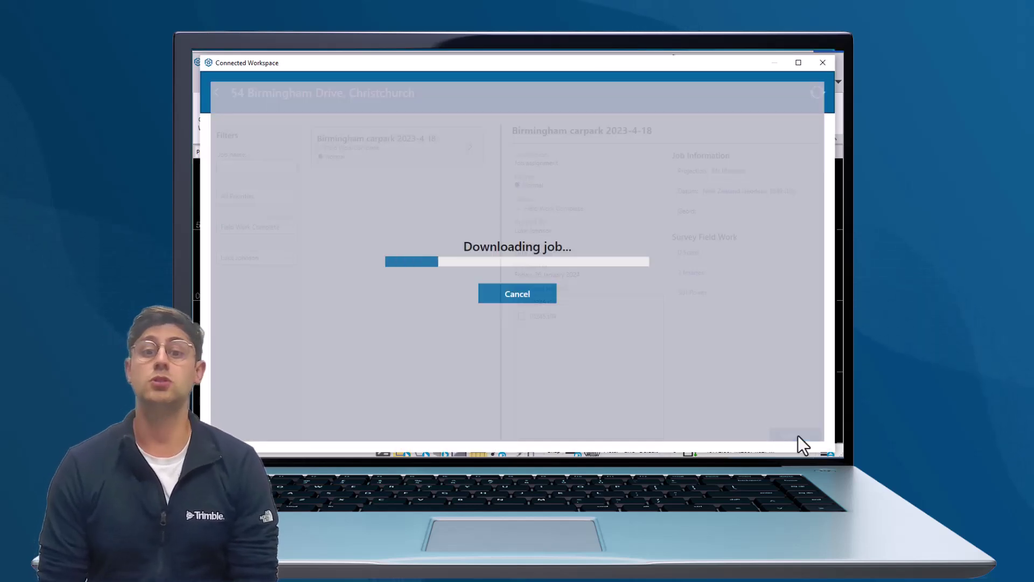